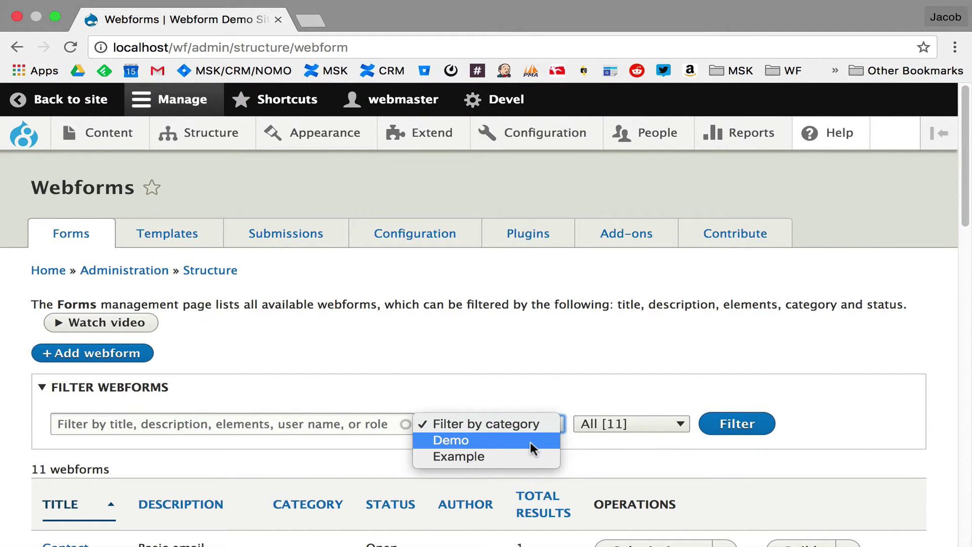
pyautogui.click(614, 427)
pyautogui.click(621, 423)
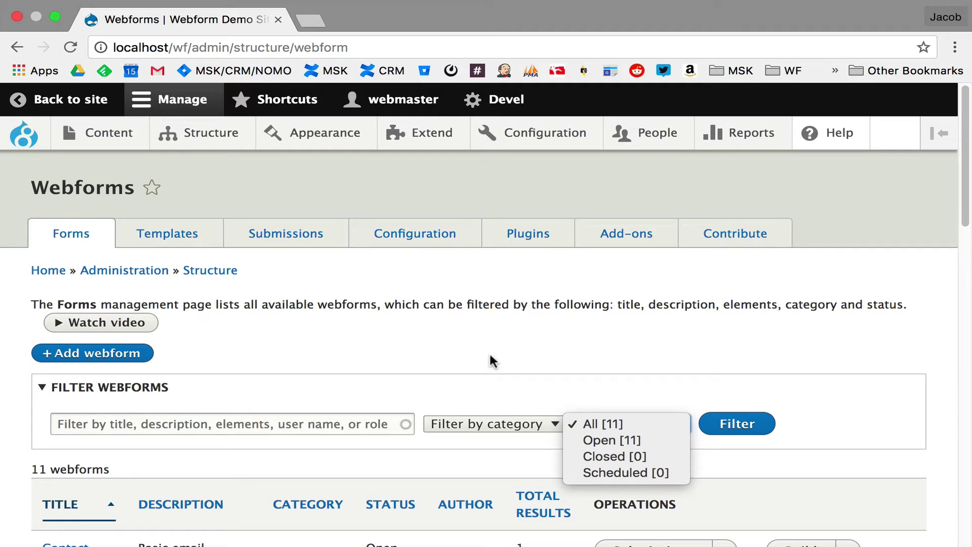
pyautogui.click(441, 338)
pyautogui.scroll(-3, 441, 337)
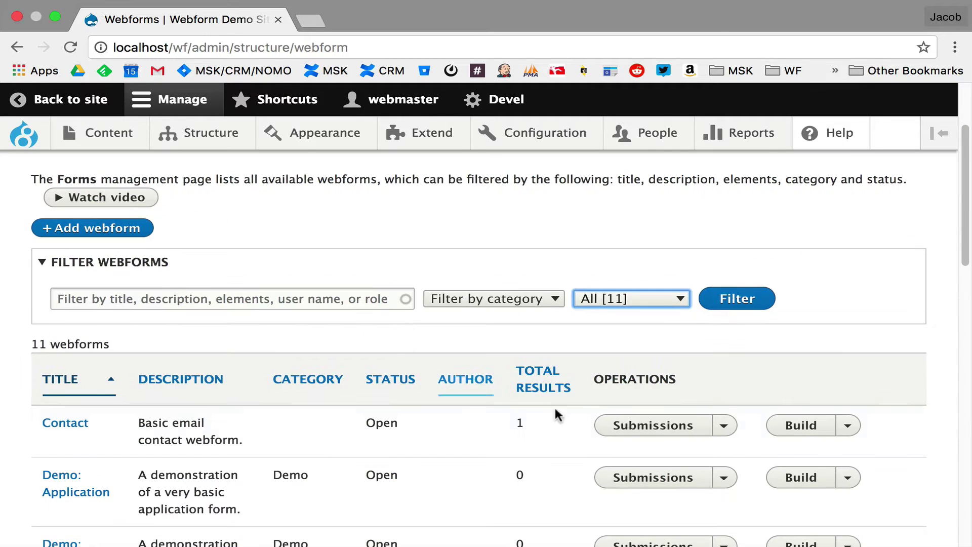
pyautogui.click(730, 427)
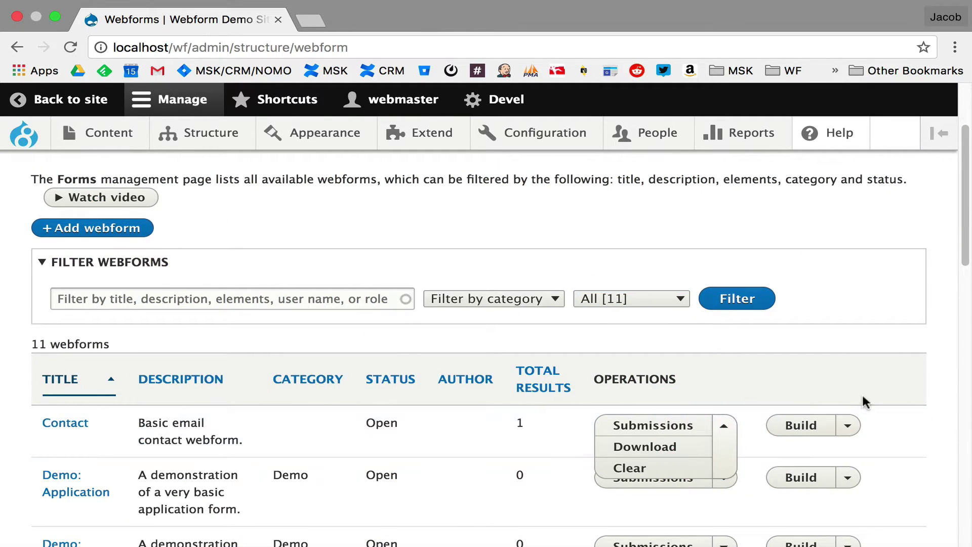
pyautogui.click(850, 427)
pyautogui.scroll(-2, 836, 428)
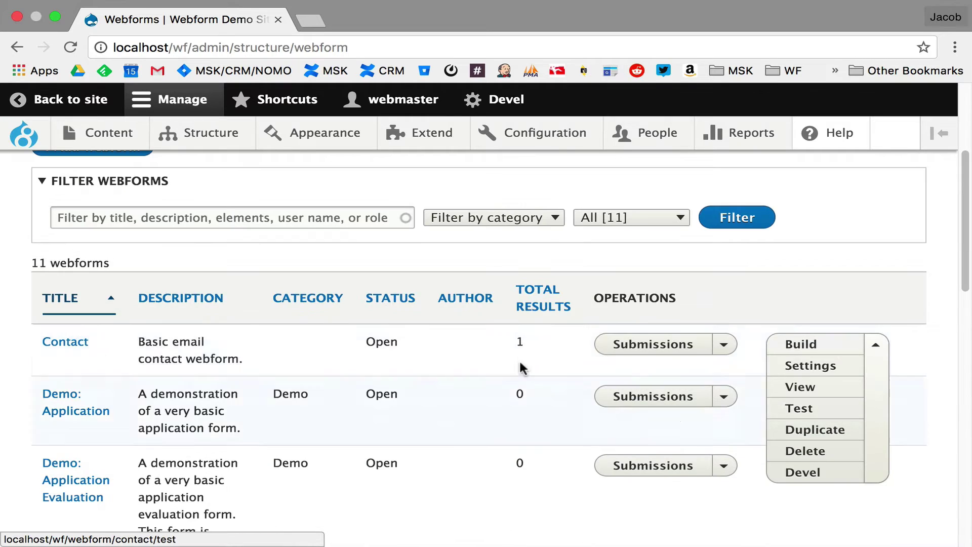
pyautogui.scroll(3, 284, 336)
pyautogui.click(229, 338)
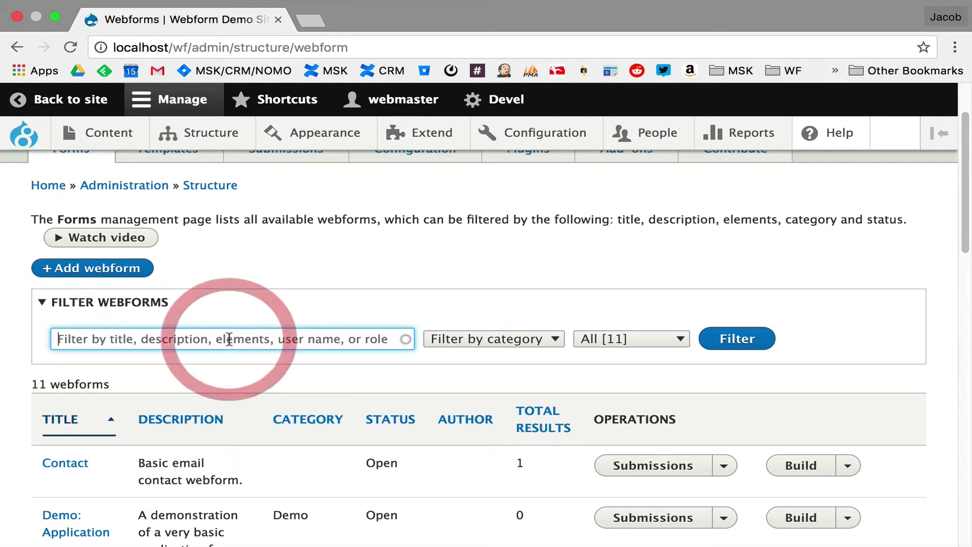
pyautogui.write('Contac')
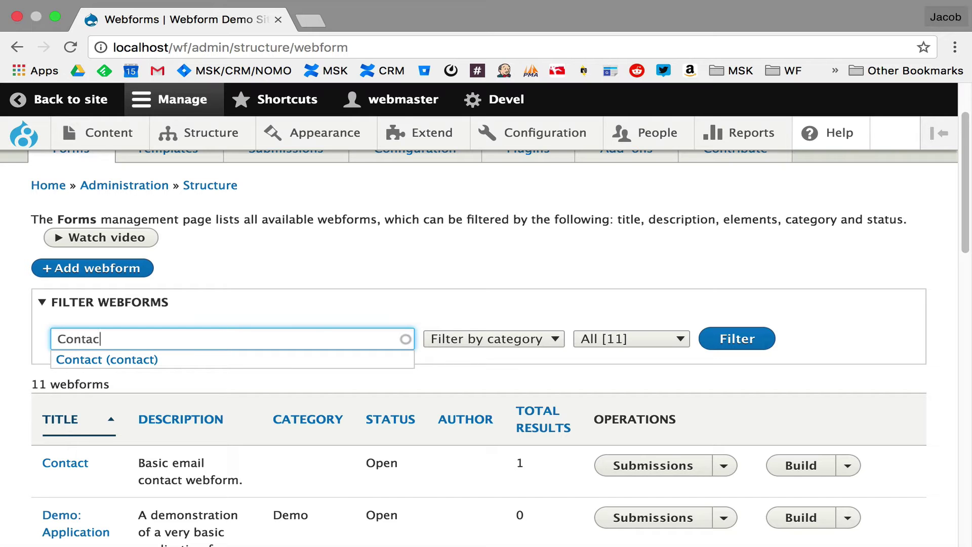
pyautogui.press('Down')
pyautogui.press('Return')
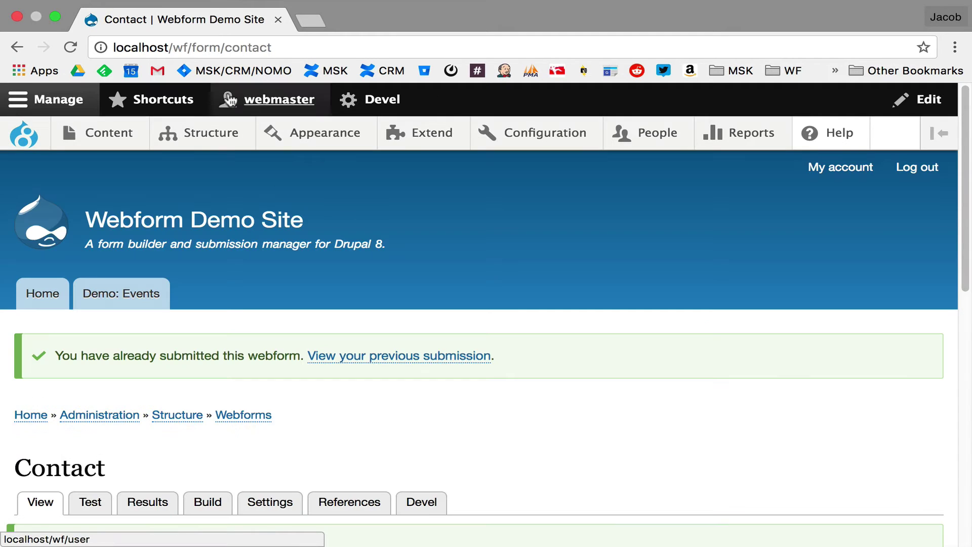
pyautogui.click(17, 47)
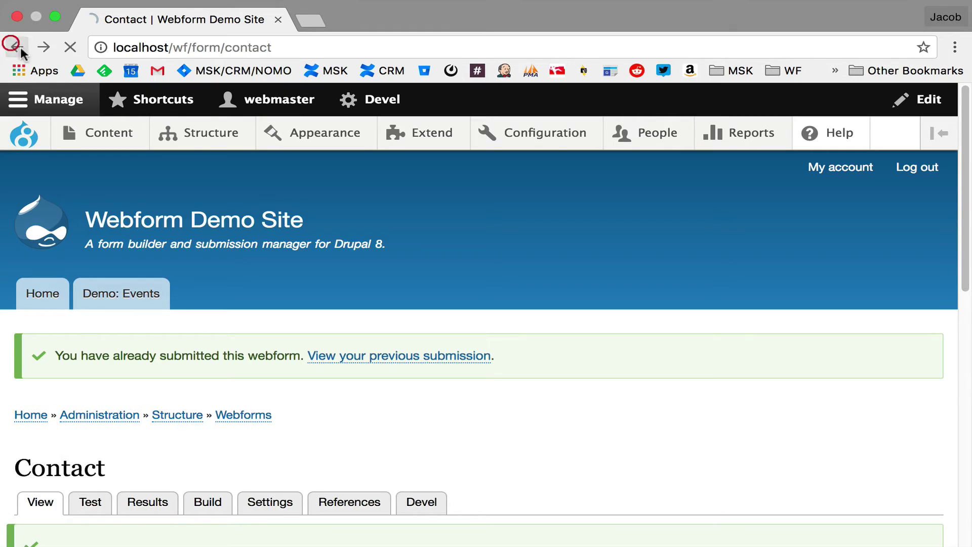
pyautogui.click(502, 307)
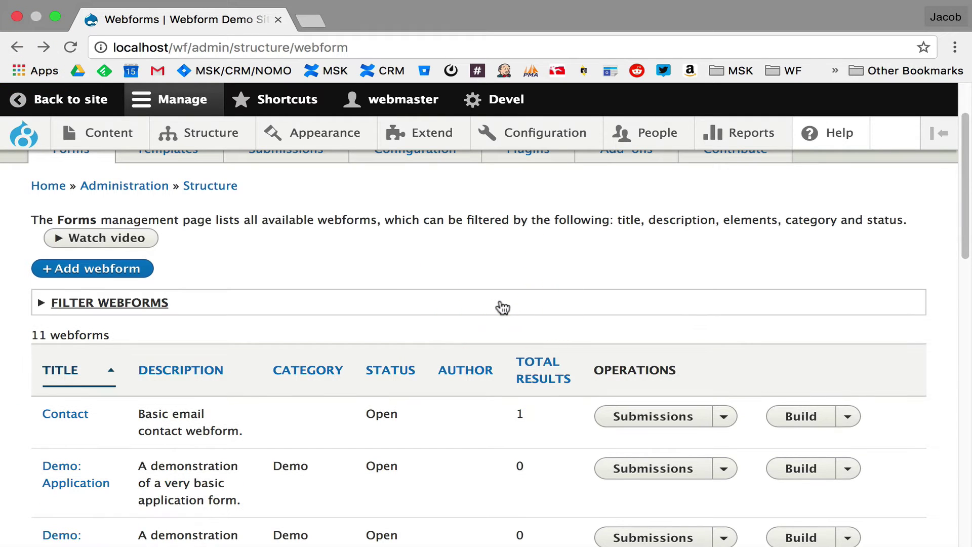
pyautogui.click(503, 306)
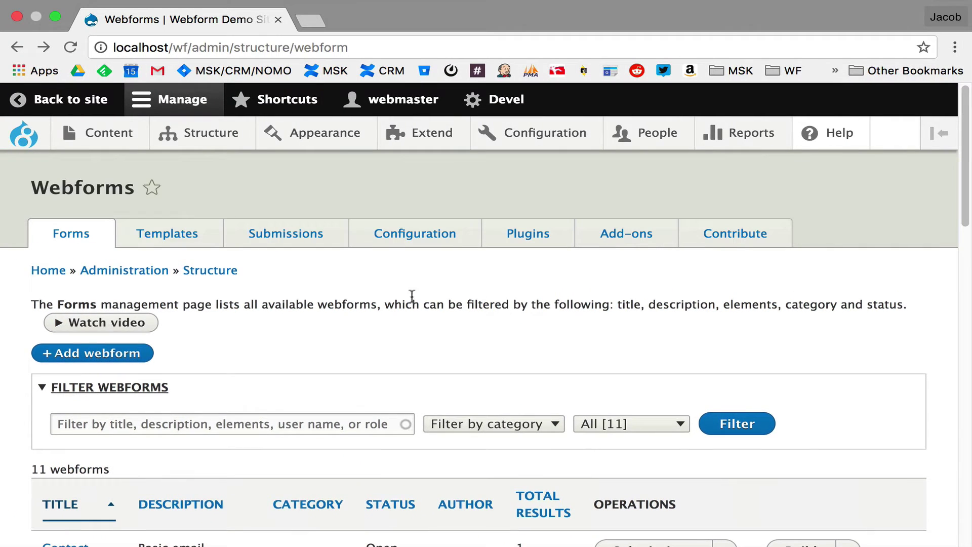
# Open the webform Templates list and preview the Job Application template
pyautogui.click(172, 234)
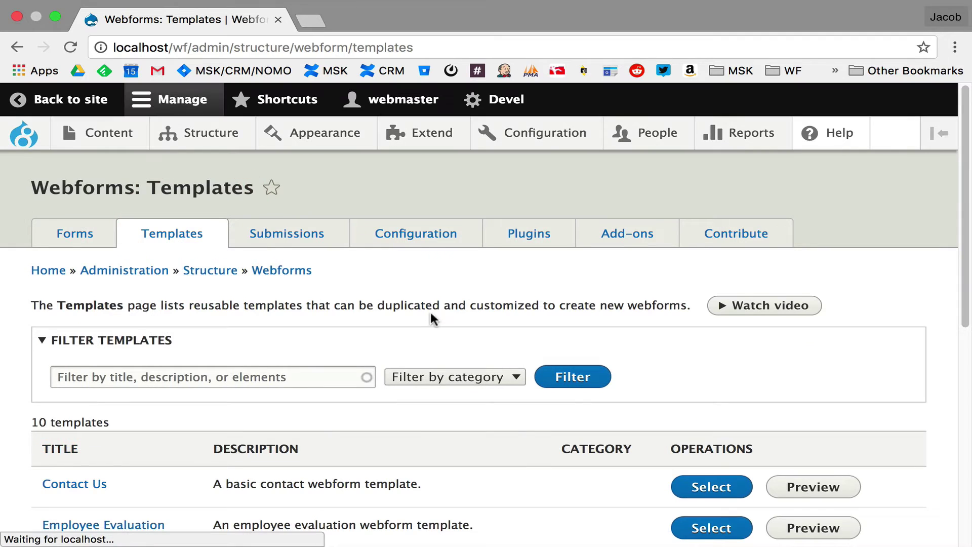
pyautogui.scroll(-4, 417, 319)
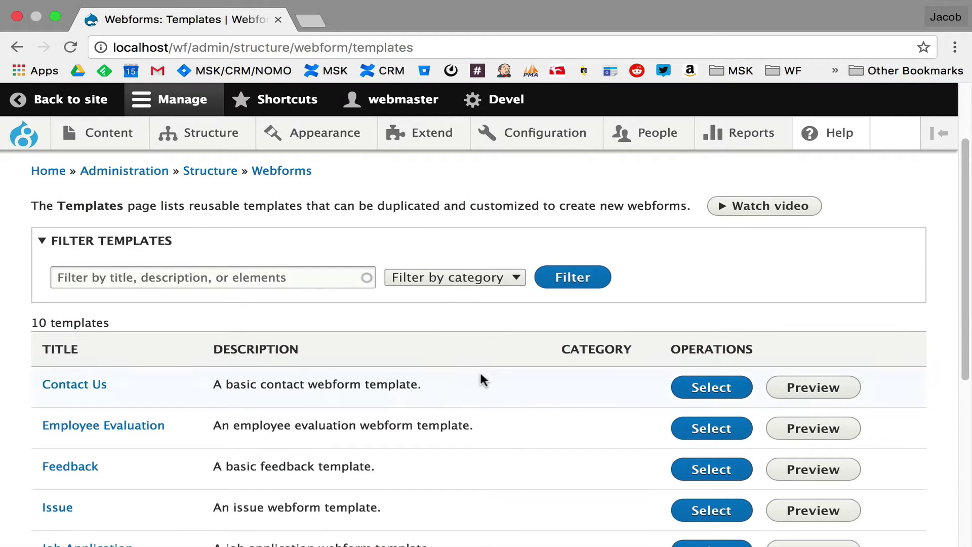
pyautogui.scroll(-1, 476, 380)
pyautogui.scroll(-5, 476, 382)
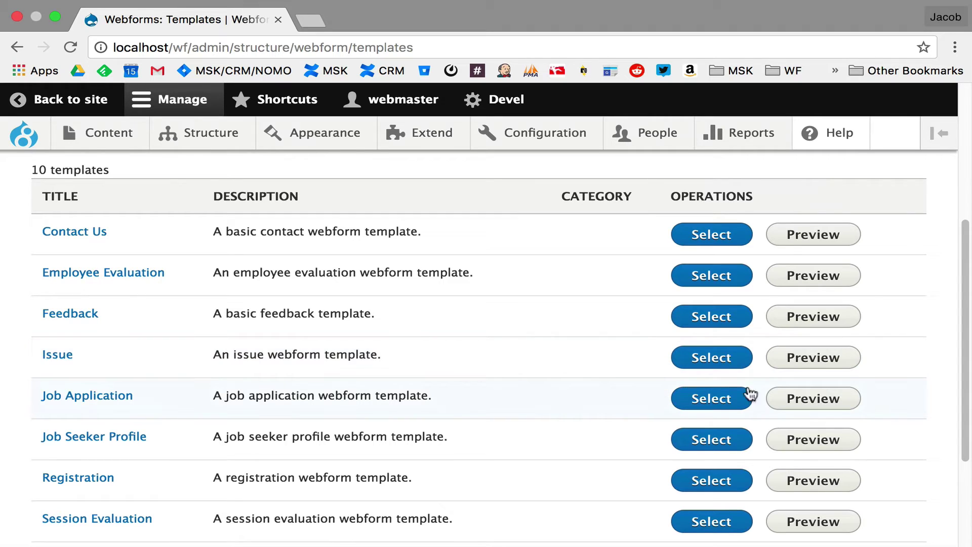
pyautogui.click(797, 397)
pyautogui.scroll(-1, 413, 273)
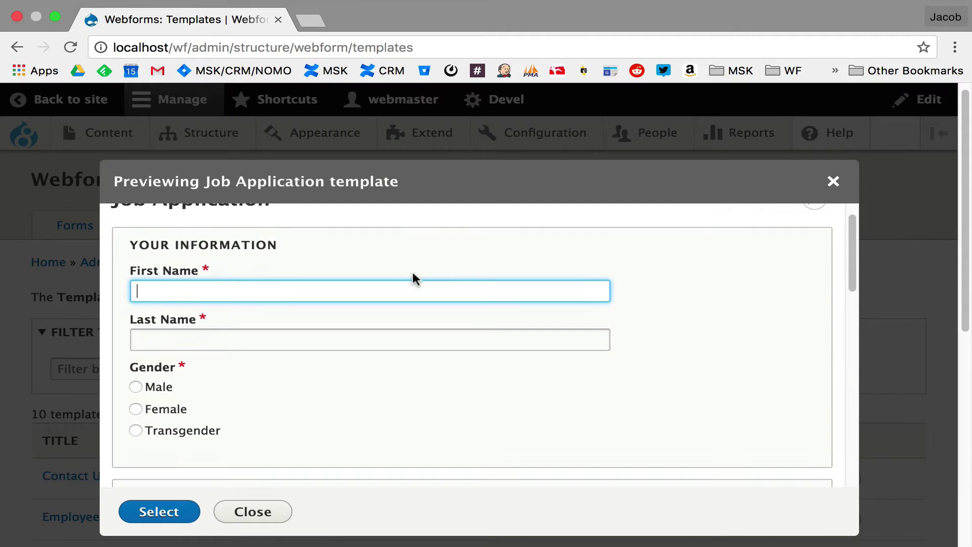
pyautogui.scroll(-5, 413, 273)
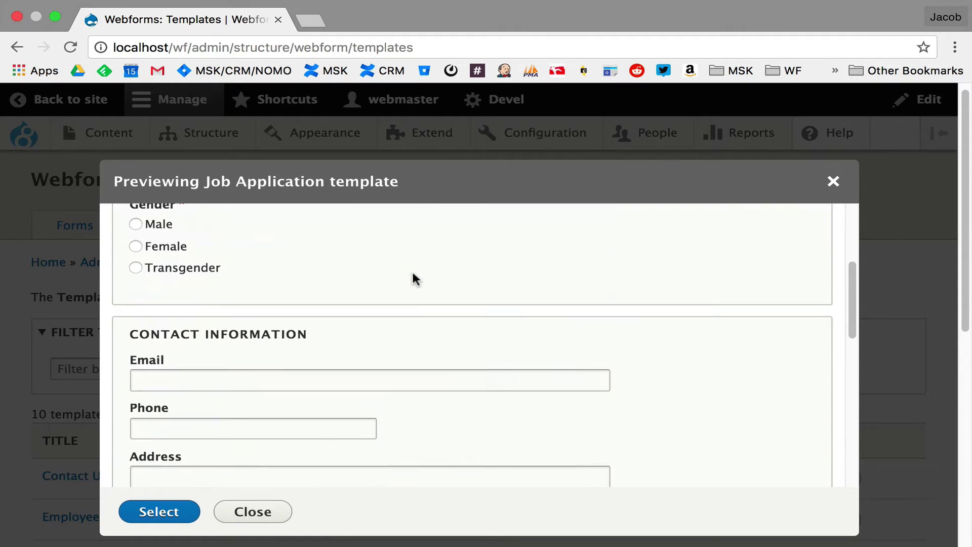
pyautogui.scroll(-2, 415, 279)
pyautogui.scroll(-15, 415, 279)
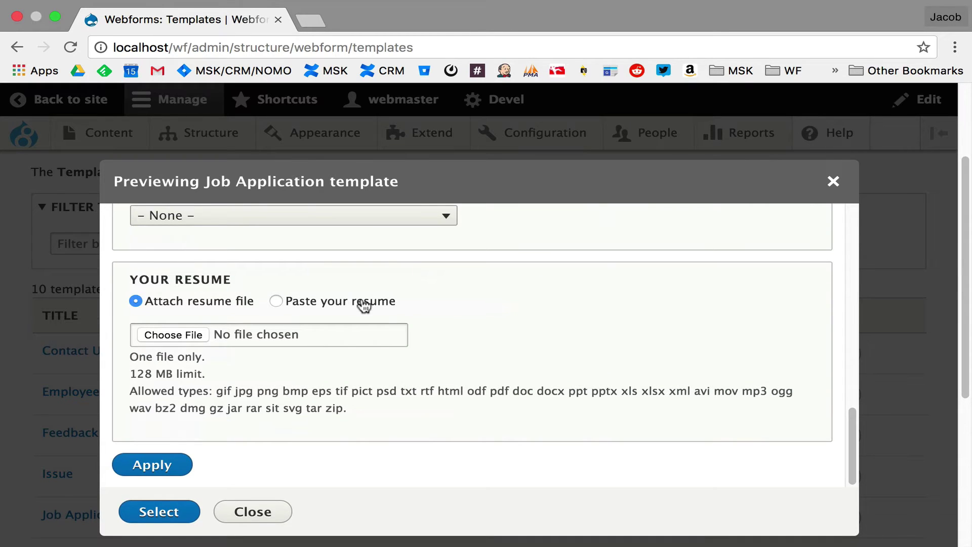
# Switch the preview's resume option between pasting text and attaching a file, then close the preview
pyautogui.click(371, 307)
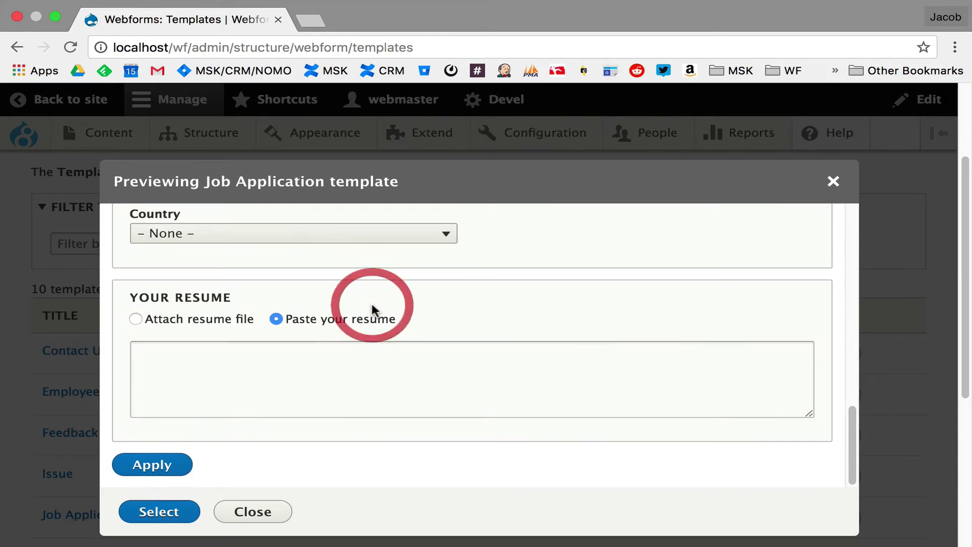
pyautogui.click(230, 318)
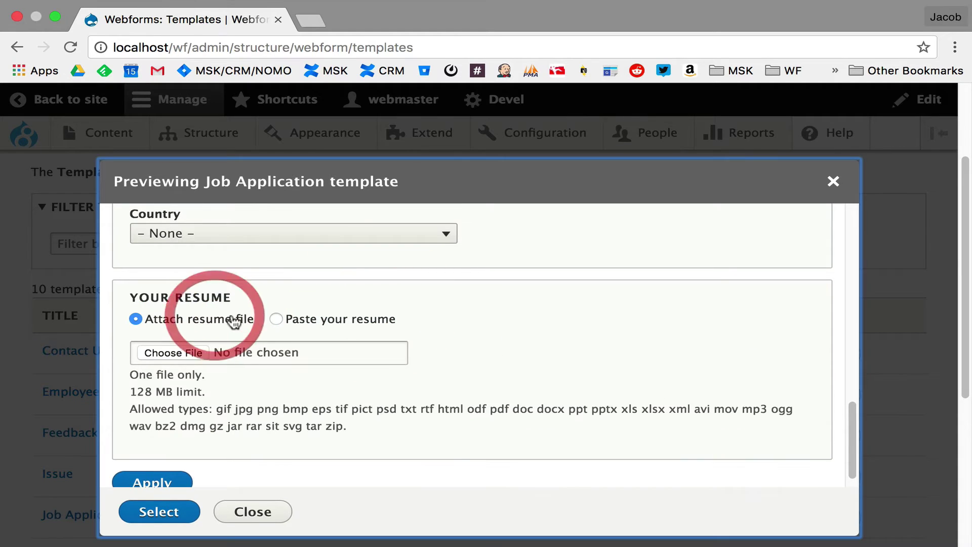
pyautogui.click(331, 323)
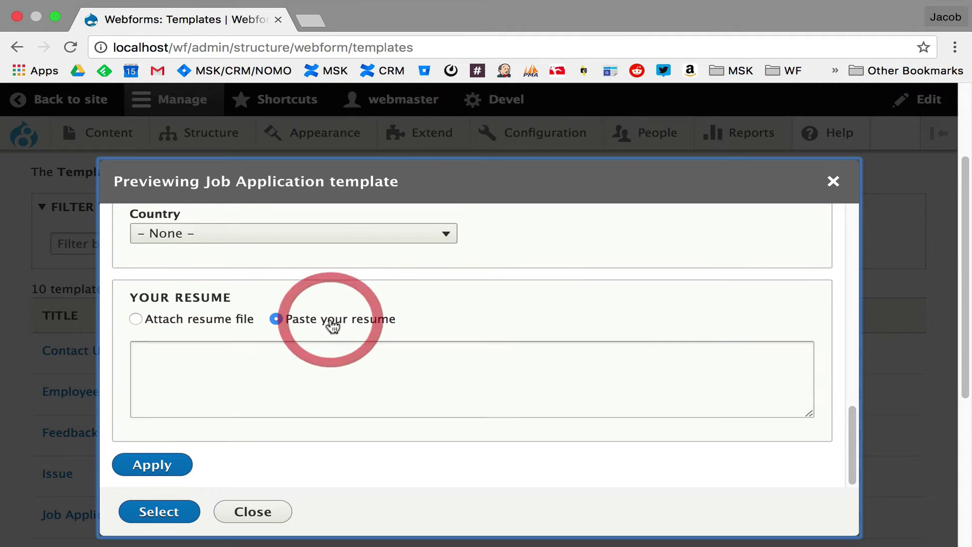
pyautogui.click(834, 182)
pyautogui.scroll(-4, 489, 303)
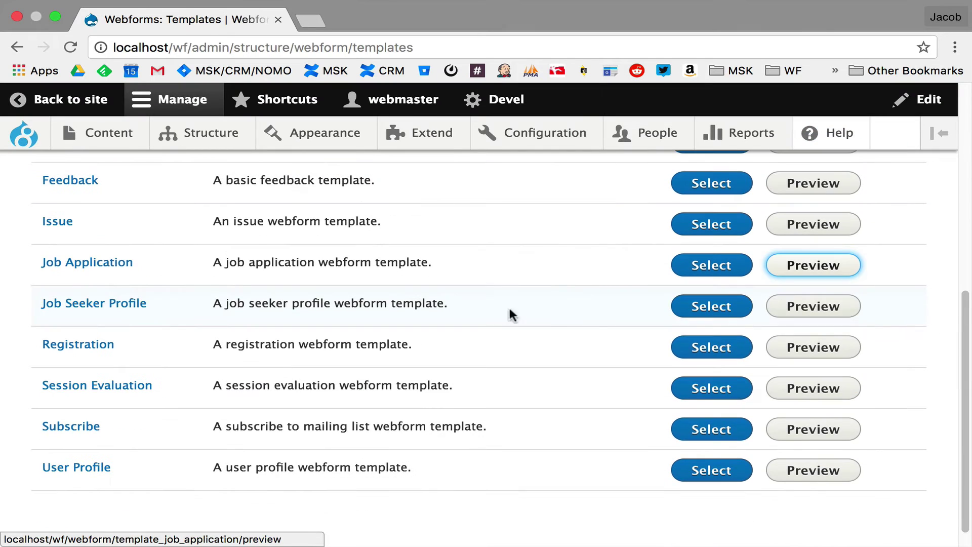
pyautogui.click(709, 350)
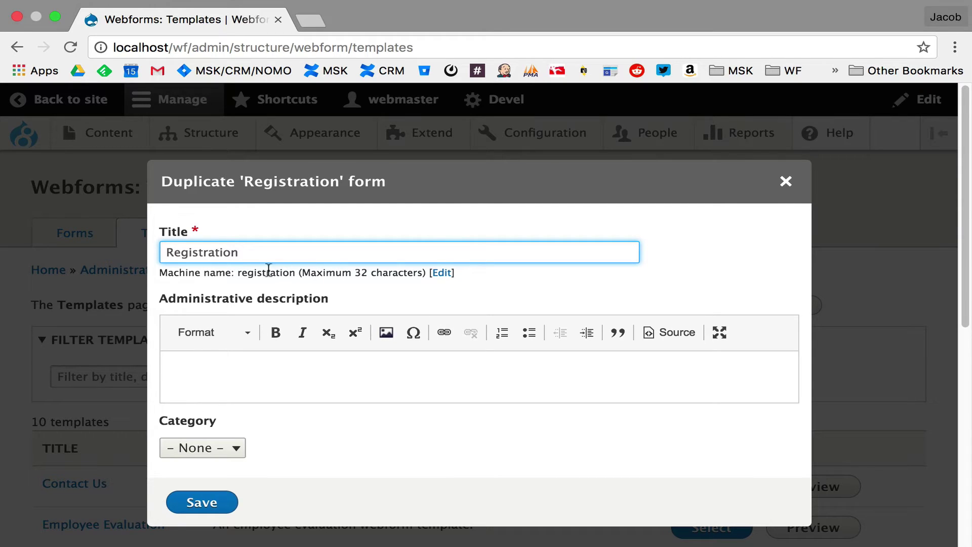
pyautogui.click(786, 182)
pyautogui.click(540, 248)
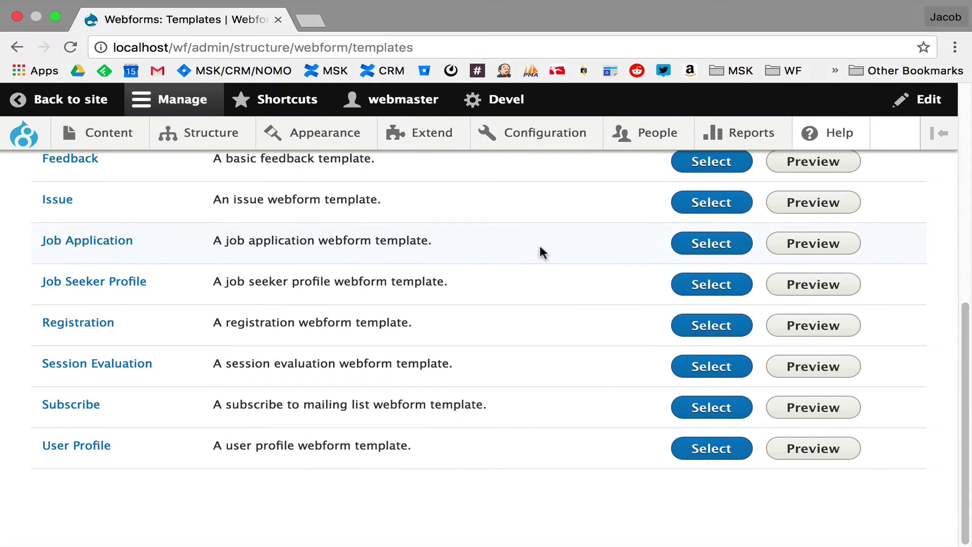
# Preview and select the Feedback template, then save the duplicate as the Feedback webform
pyautogui.scroll(5, 543, 253)
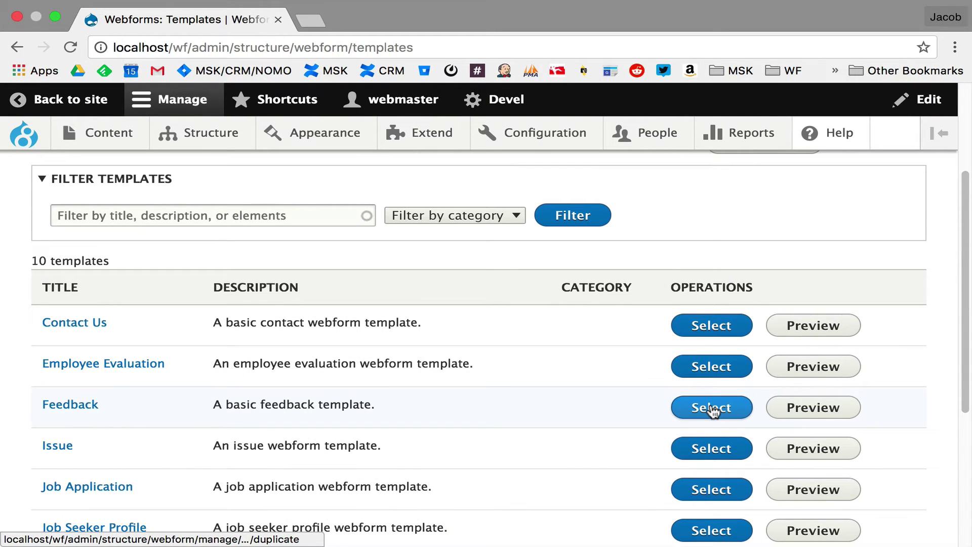
pyautogui.click(795, 411)
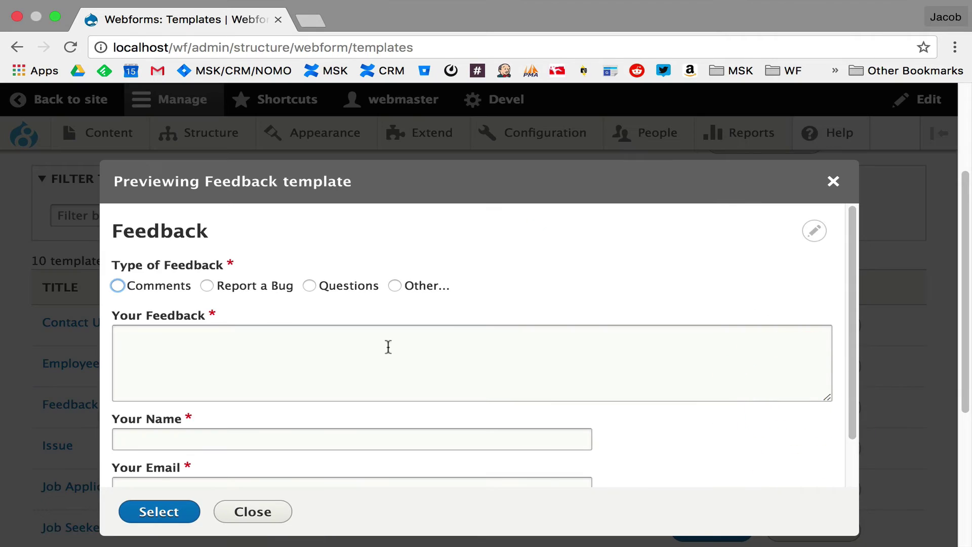
pyautogui.click(167, 514)
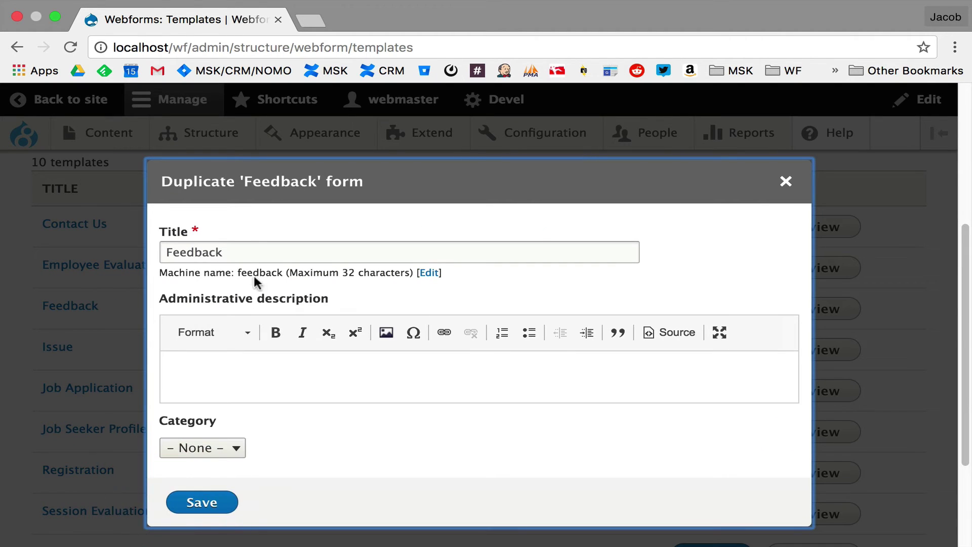
pyautogui.click(221, 504)
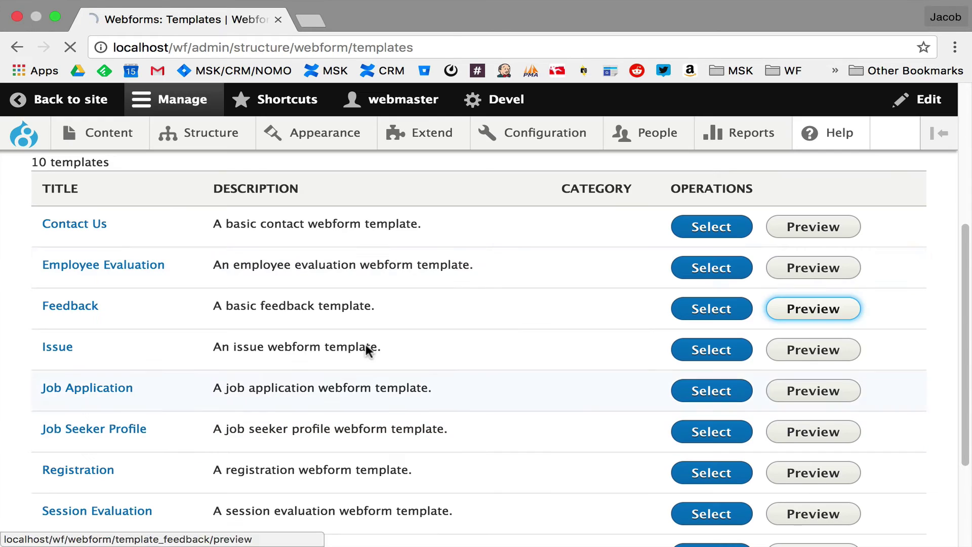
pyautogui.scroll(-5, 380, 294)
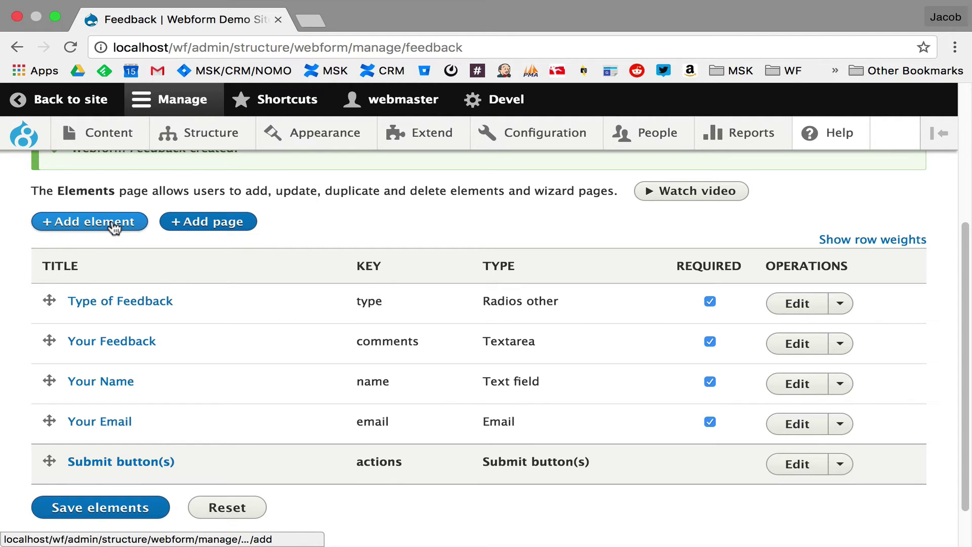
# Filter the element list by 'File' and add an Image file element
pyautogui.click(112, 224)
pyautogui.click(274, 236)
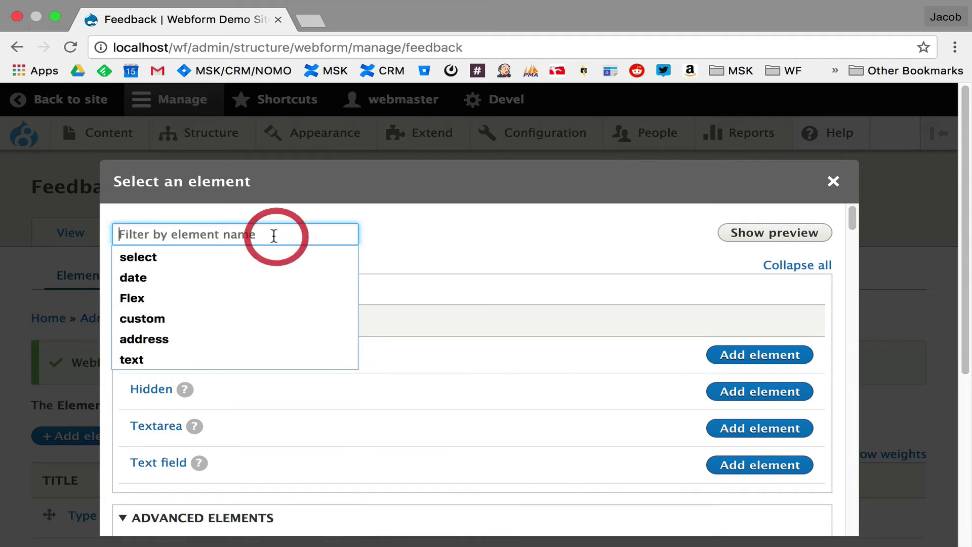
pyautogui.write('File')
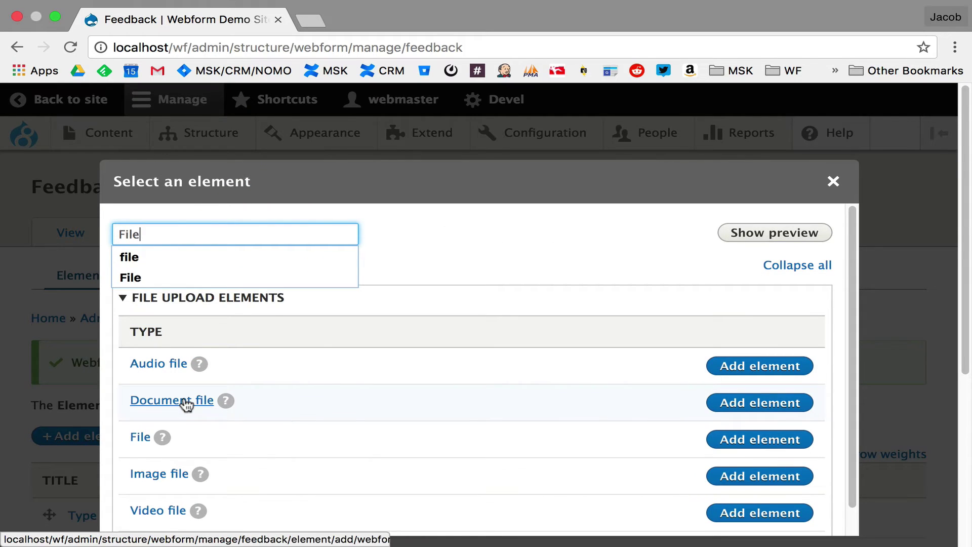
pyautogui.click(154, 475)
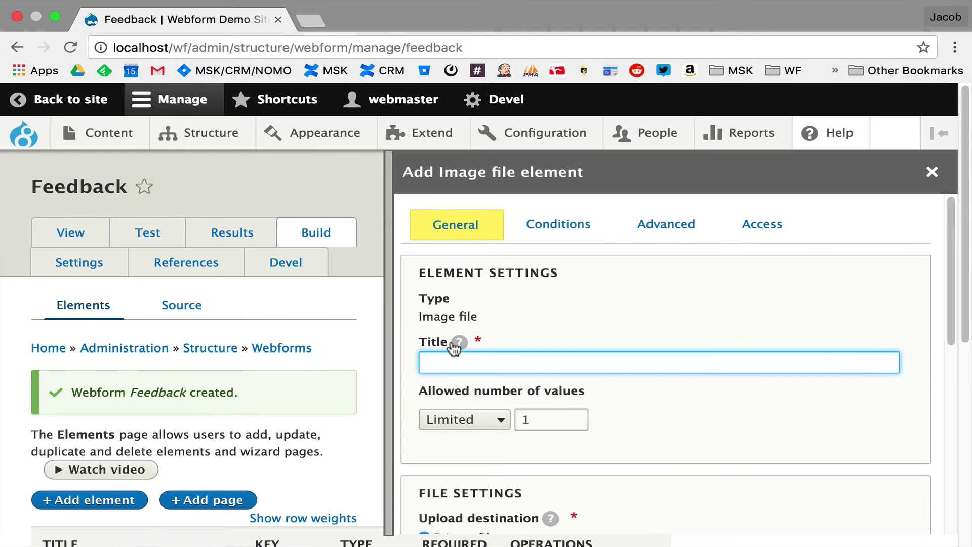
# Title the new element 'Image' and save it
pyautogui.click(446, 362)
pyautogui.write('Image')
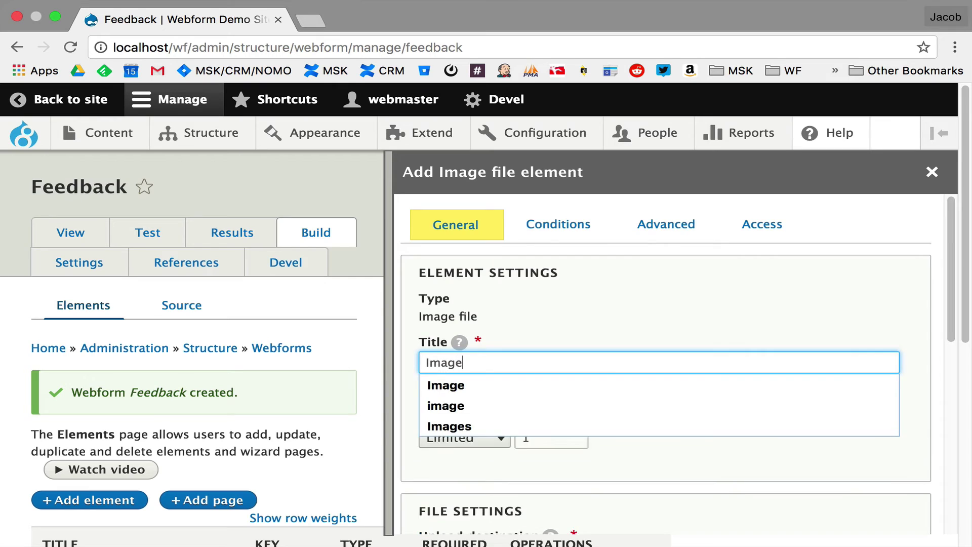
pyautogui.scroll(-10, 454, 370)
pyautogui.click(428, 501)
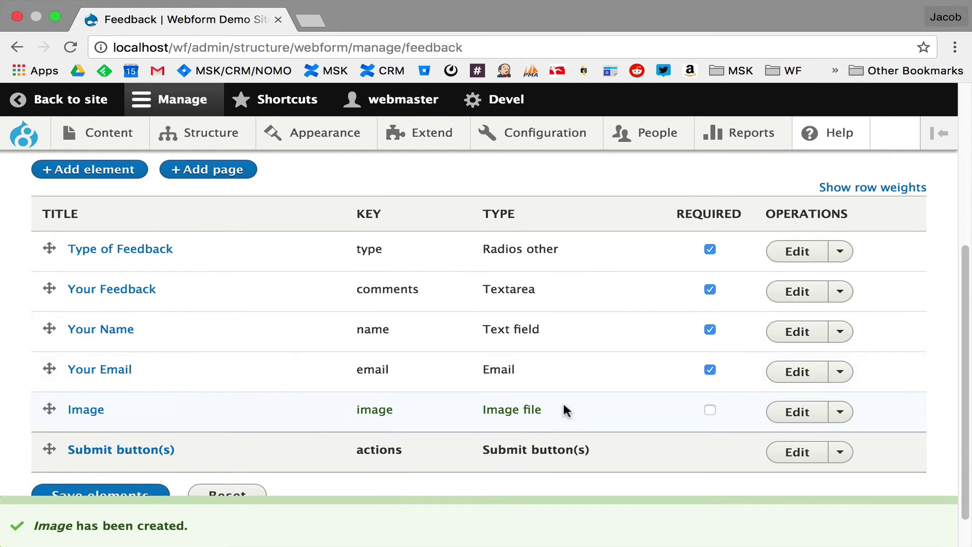
pyautogui.scroll(1, 340, 391)
pyautogui.scroll(5, 230, 341)
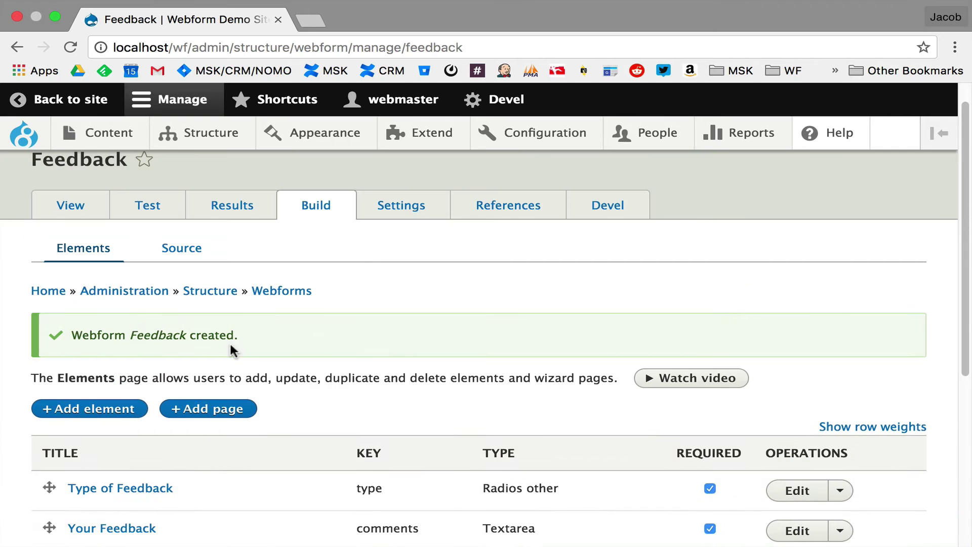
# Open the Source view and highlight the image: block, lines 22–24, in the YAML
pyautogui.click(195, 250)
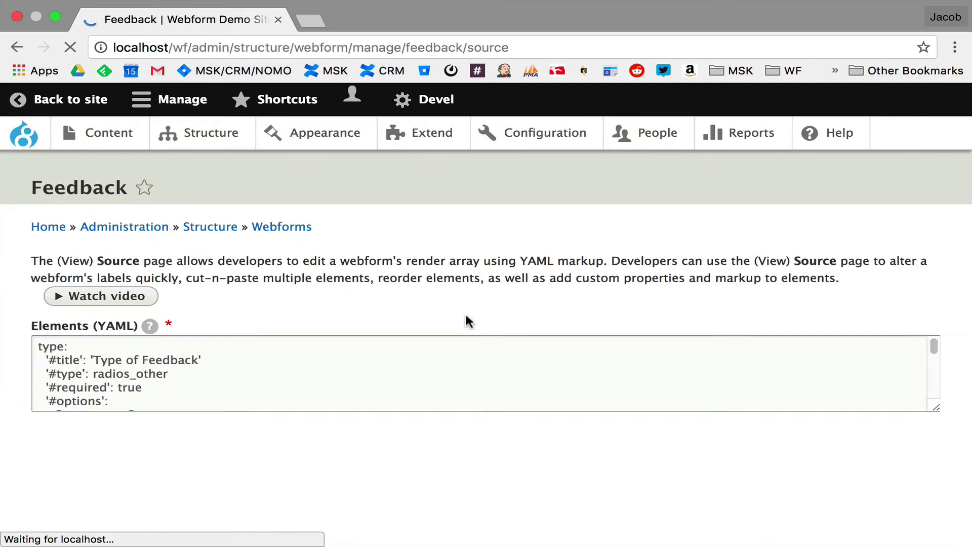
pyautogui.scroll(-10, 442, 322)
pyautogui.moveTo(190, 365); pyautogui.dragTo(39, 332)
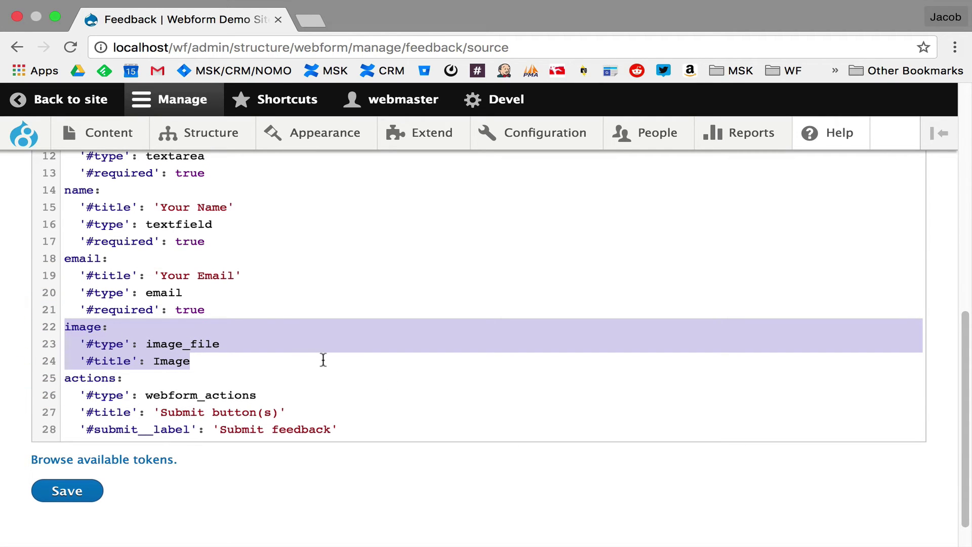
pyautogui.scroll(1, 281, 323)
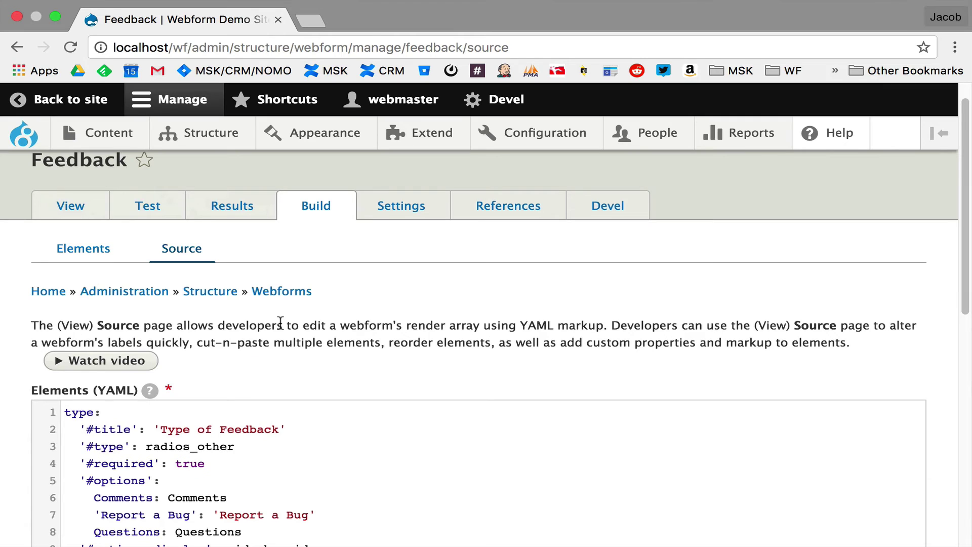